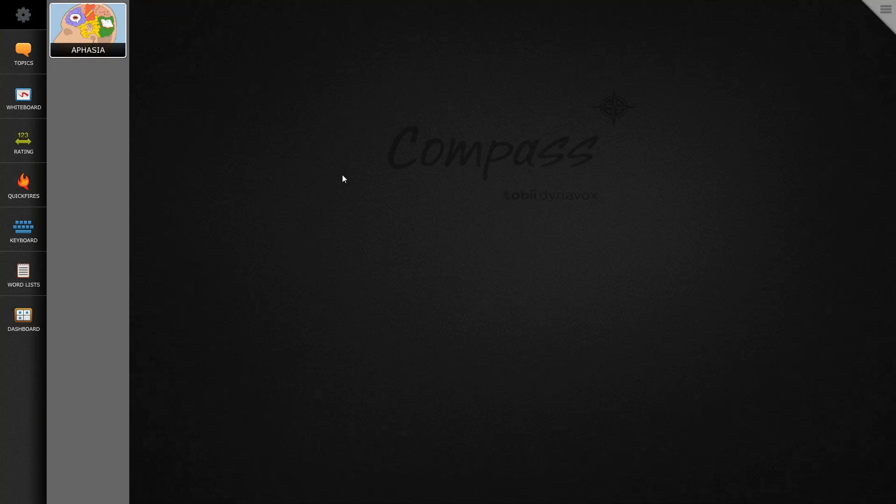
Step: Open the Dashboard's Apps page, modify the Email button and delete the OpenApplicationEMail() action from its script
left_click(21, 321)
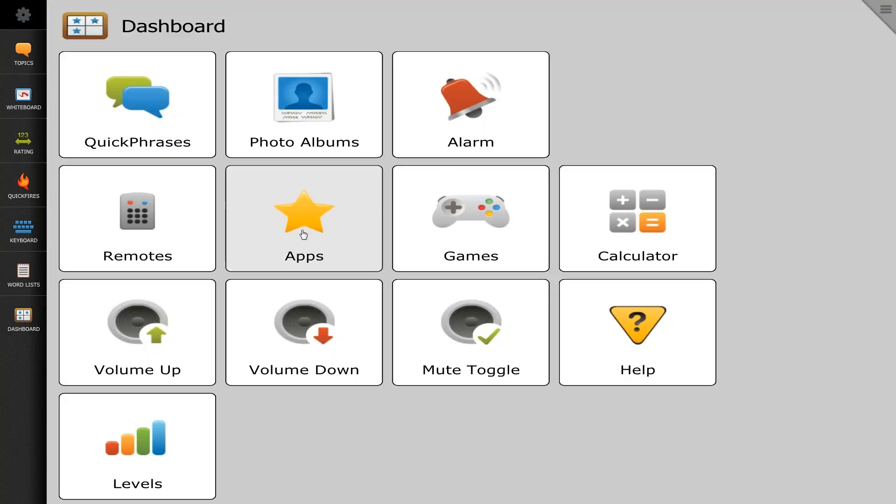
left_click(303, 234)
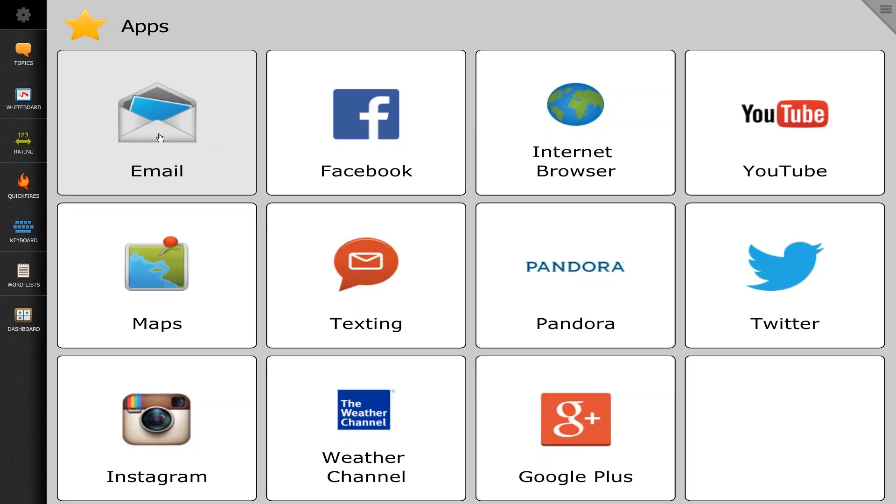
left_click(884, 14)
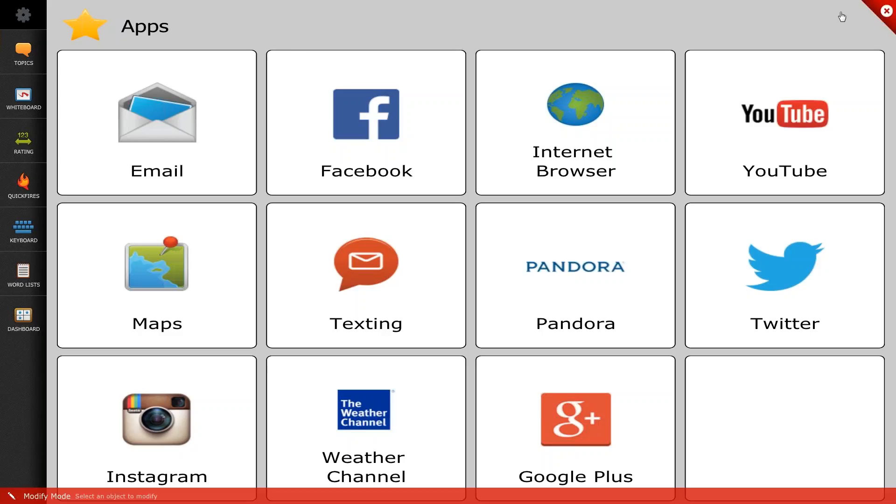
left_click(163, 120)
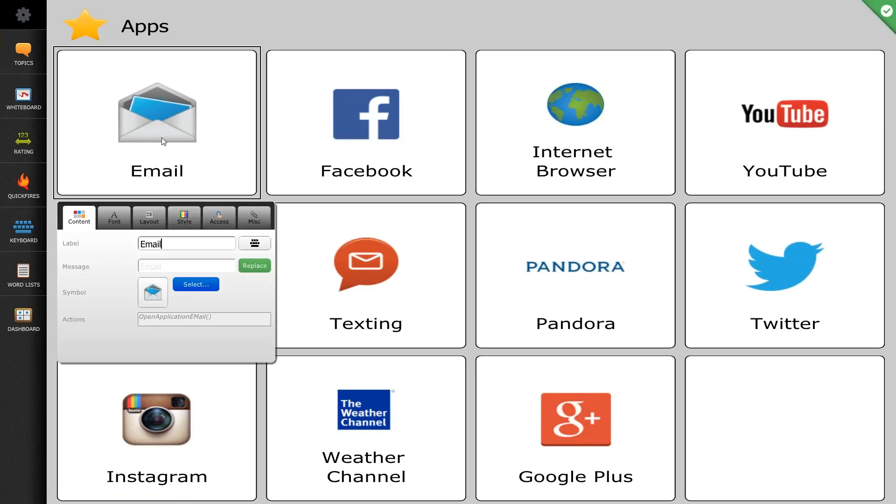
left_click(223, 318)
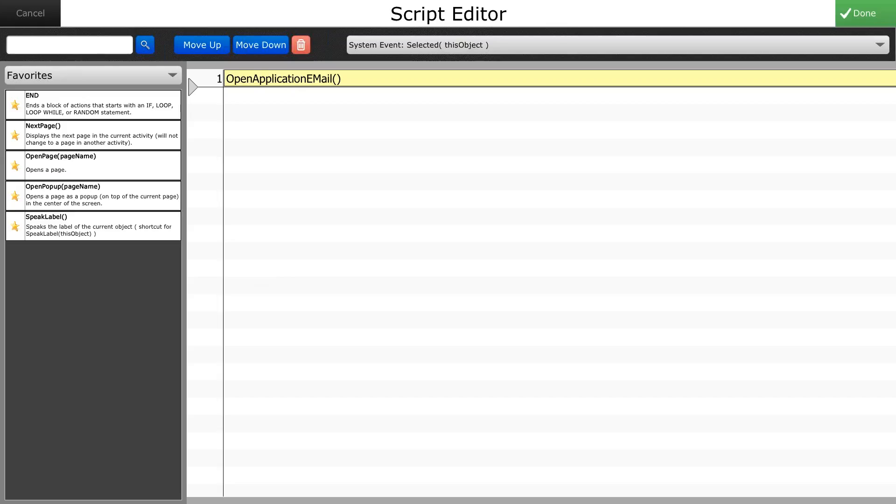
left_click(301, 45)
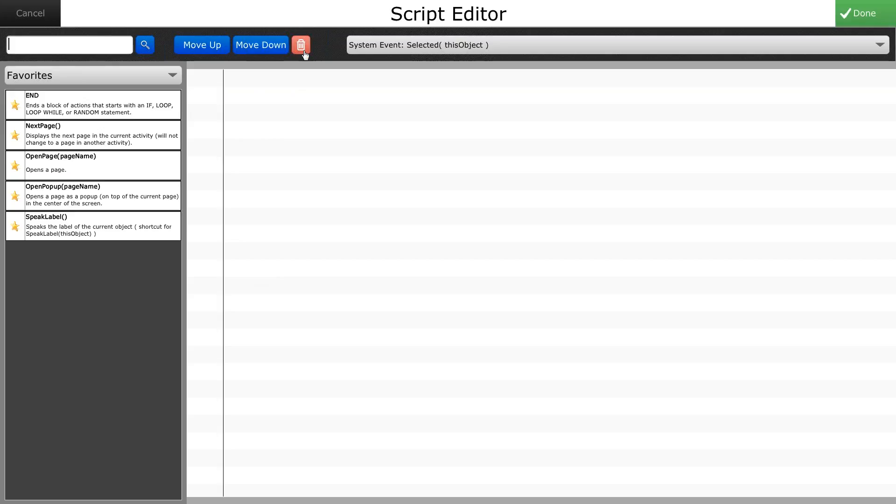
Step: Search the available script actions for "open" and add OpenApplicationWeb(urlStr) to the Email button's script
left_click(68, 45)
type("o")
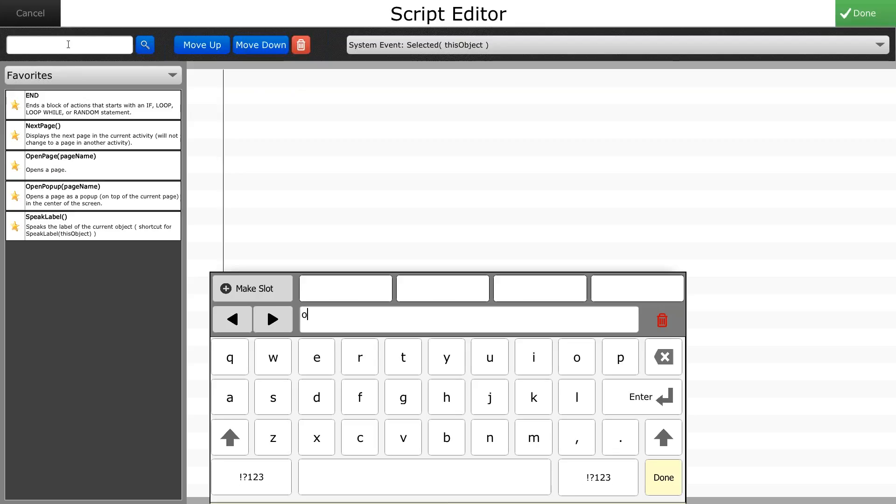
type("pen")
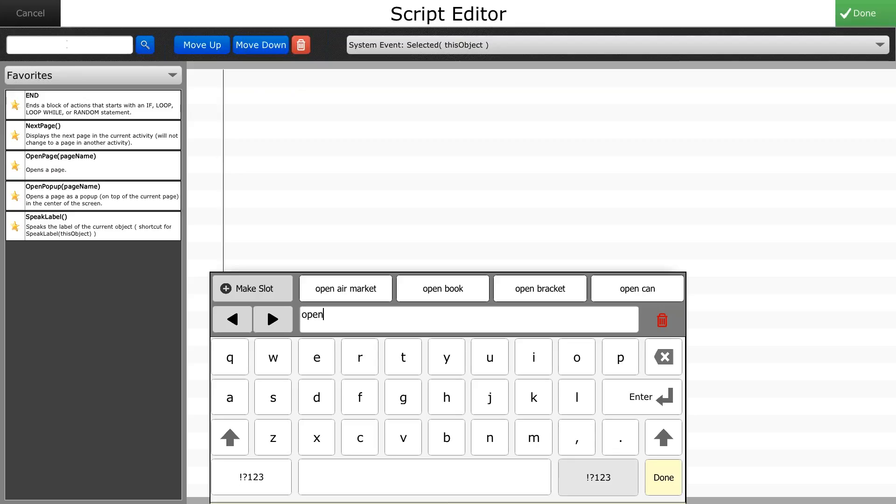
left_click(660, 484)
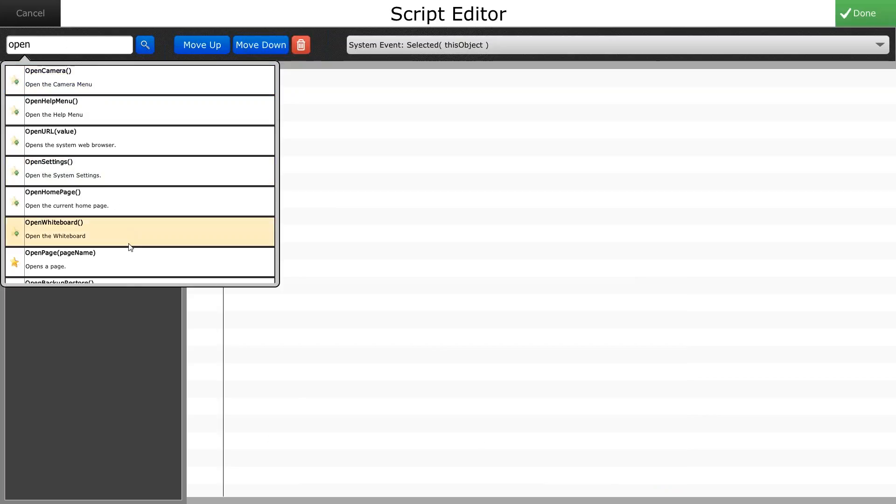
left_click_drag(131, 248, 148, 121)
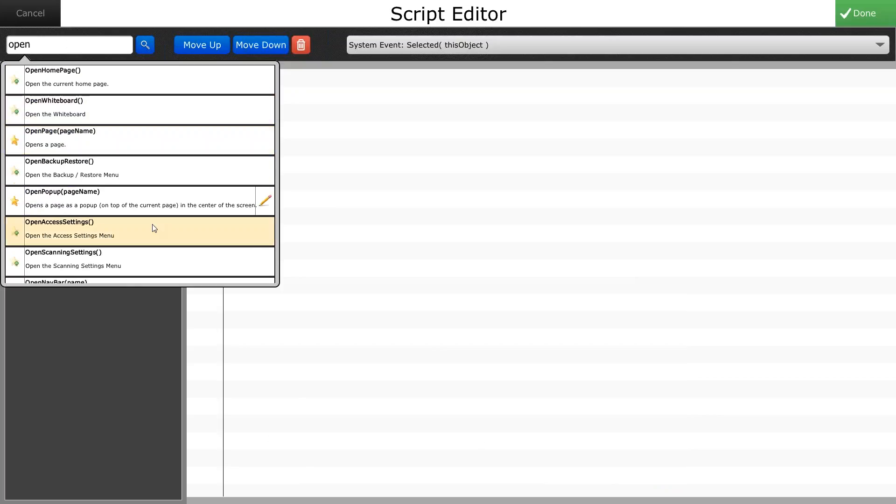
left_click_drag(154, 222, 158, 113)
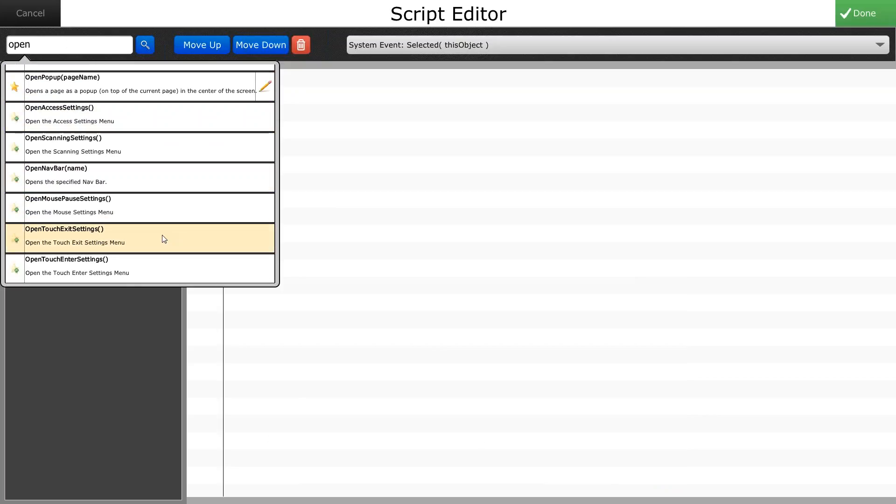
left_click_drag(164, 238, 168, 154)
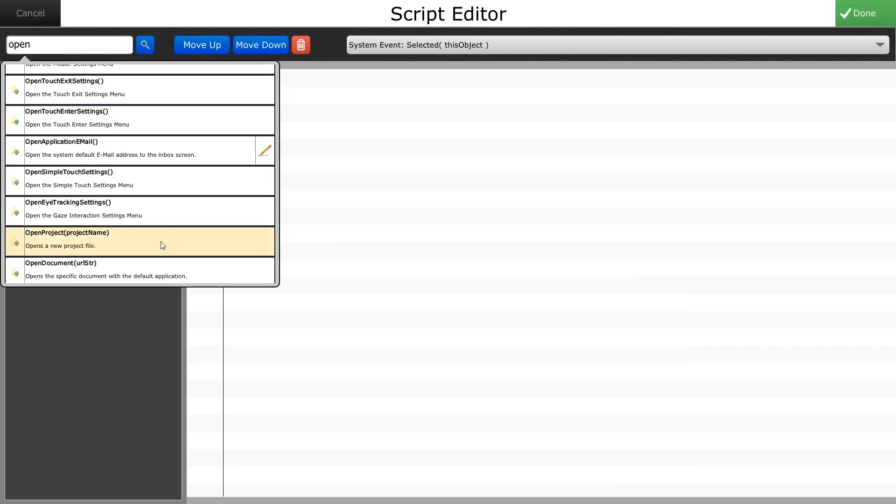
left_click_drag(161, 241, 163, 135)
left_click_drag(162, 232, 175, 124)
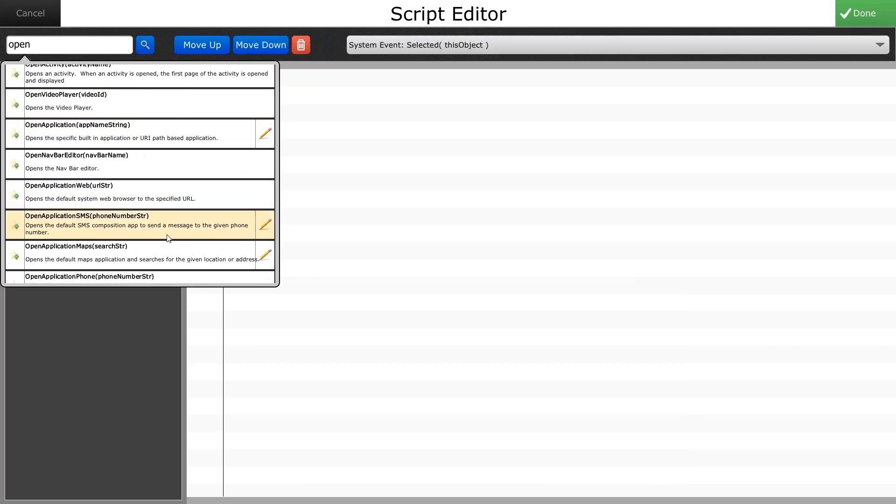
left_click(181, 191)
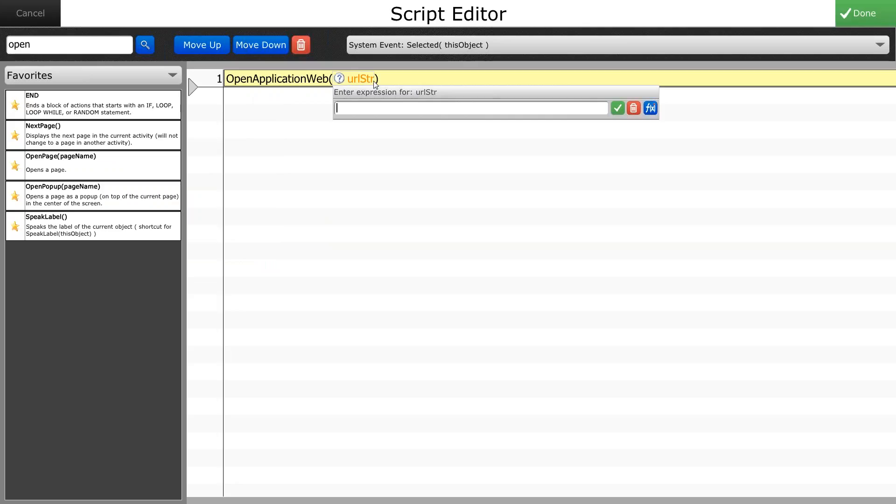
left_click(361, 111)
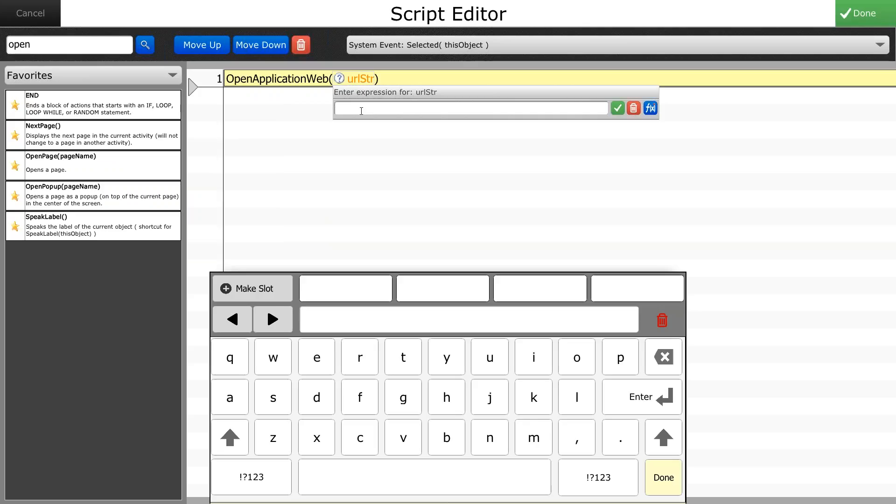
left_click(250, 475)
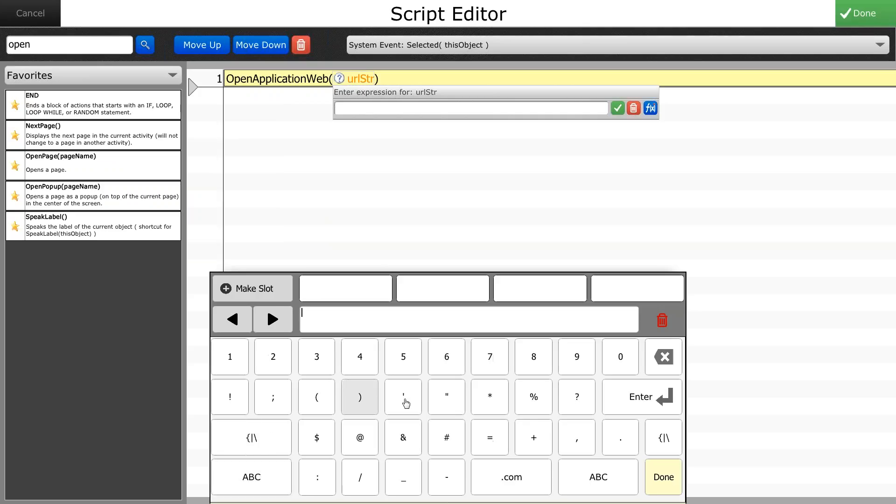
left_click(446, 396)
left_click(261, 476)
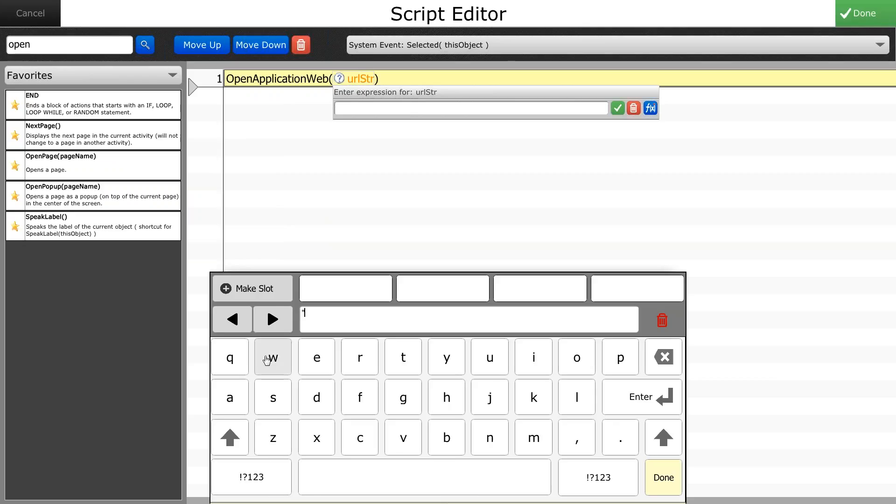
left_click(266, 359)
left_click(266, 360)
left_click(267, 359)
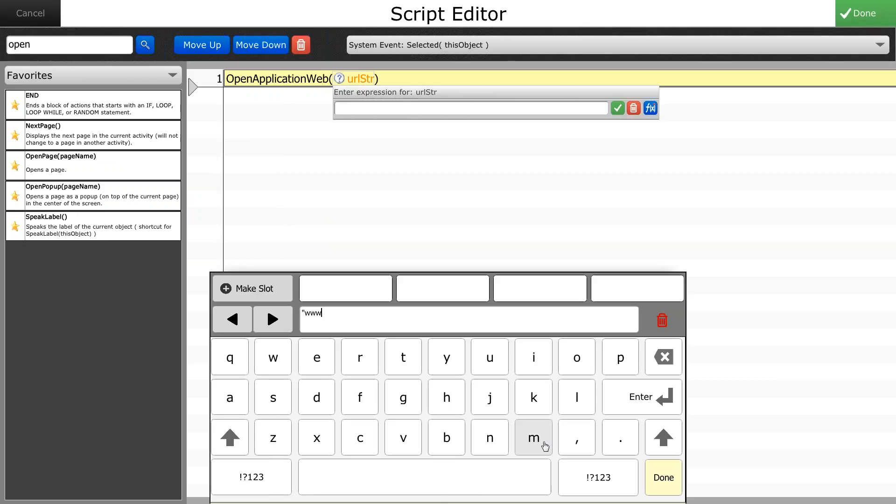
left_click(608, 440)
left_click(230, 397)
left_click(567, 362)
left_click(573, 395)
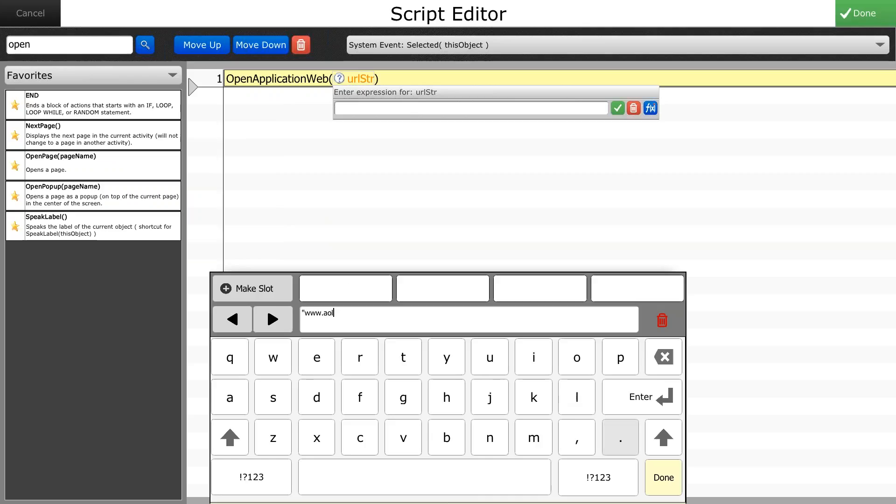
left_click(620, 438)
left_click(360, 437)
left_click(577, 357)
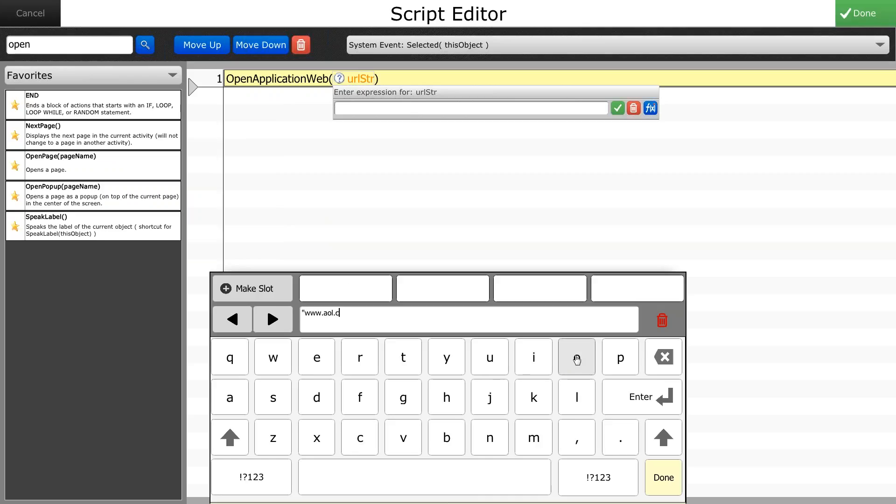
left_click(534, 438)
left_click(252, 477)
left_click(448, 398)
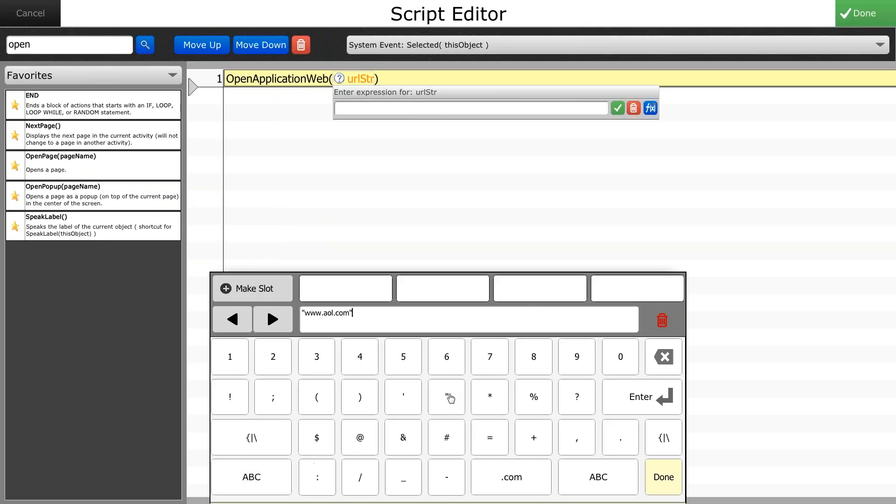
left_click(660, 480)
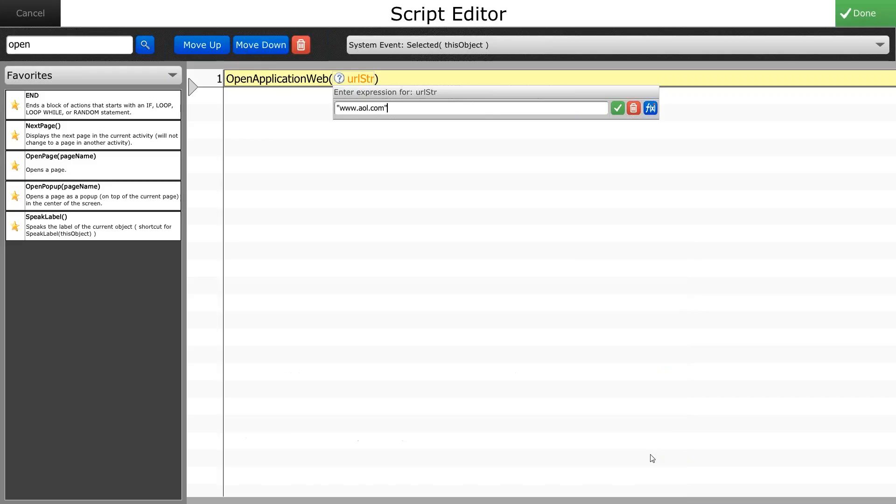
left_click(617, 109)
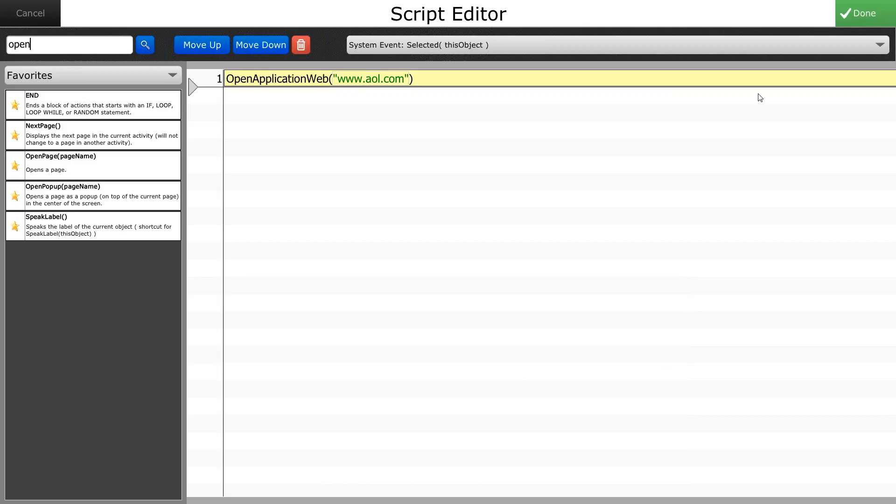
left_click(861, 18)
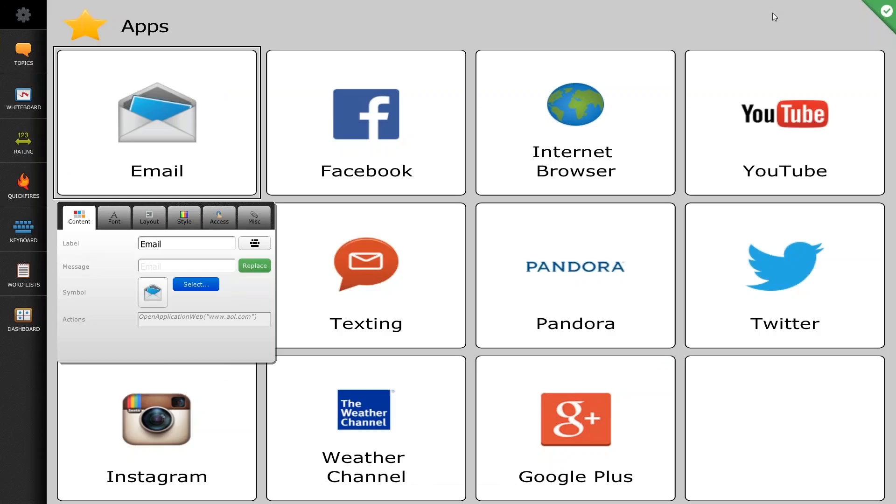
left_click(884, 13)
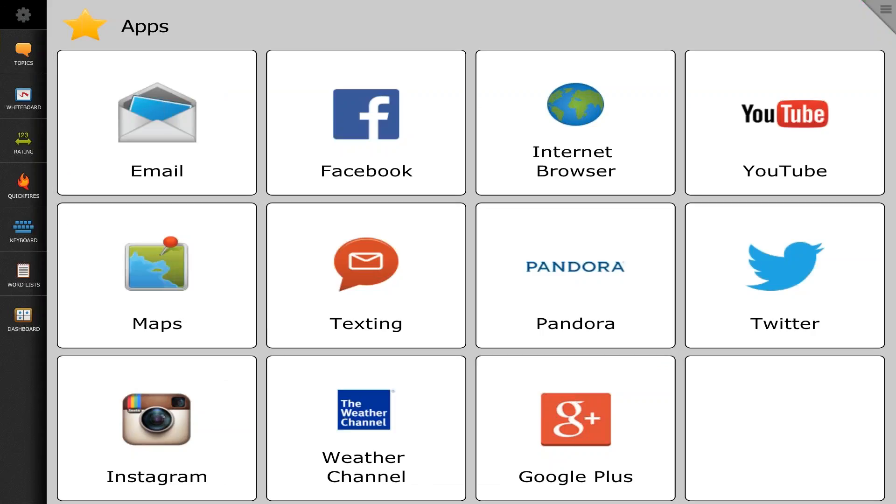
Step: Test the Email button and open AOL Mail from the AOL home page in the browser
left_click(148, 120)
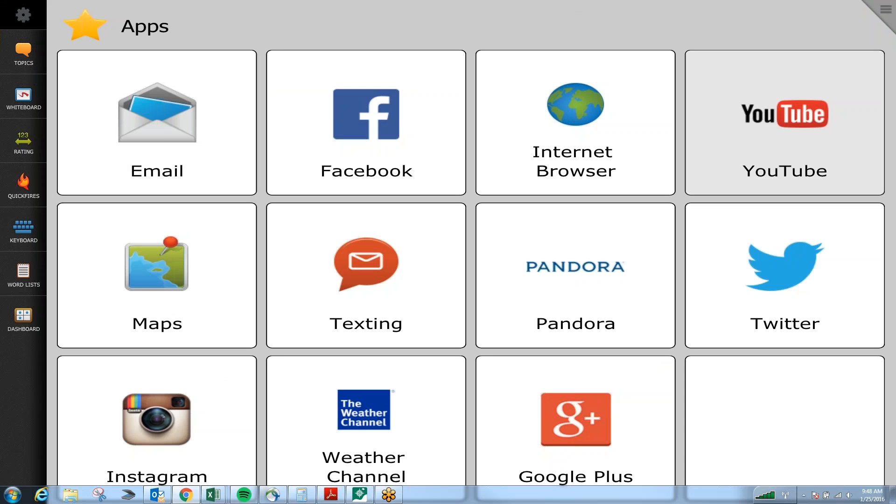
left_click_drag(895, 104, 191, 1)
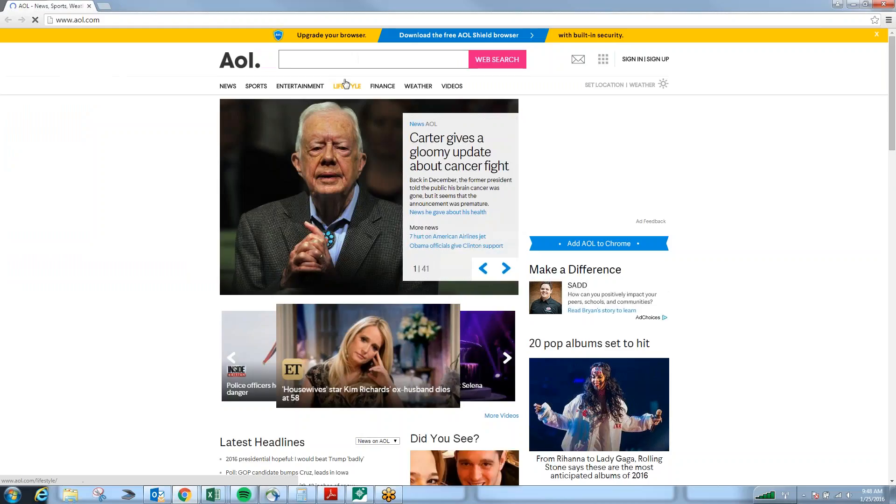
mouse_move(301, 90)
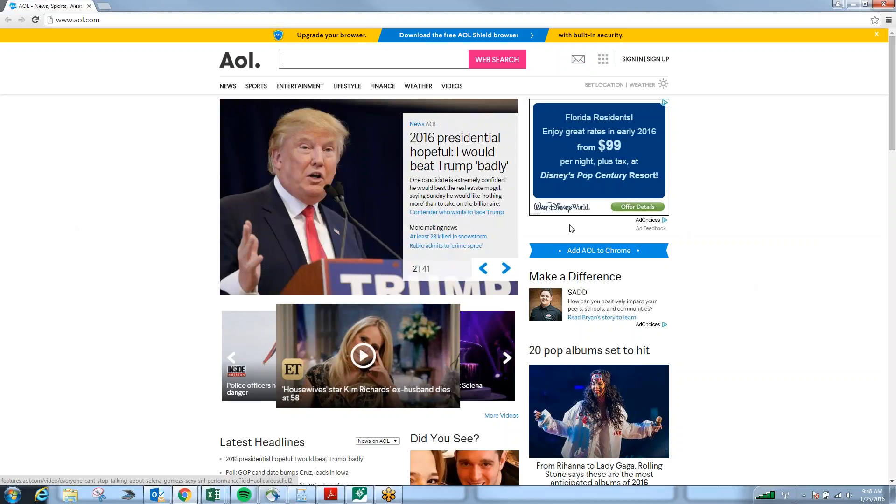
left_click(578, 63)
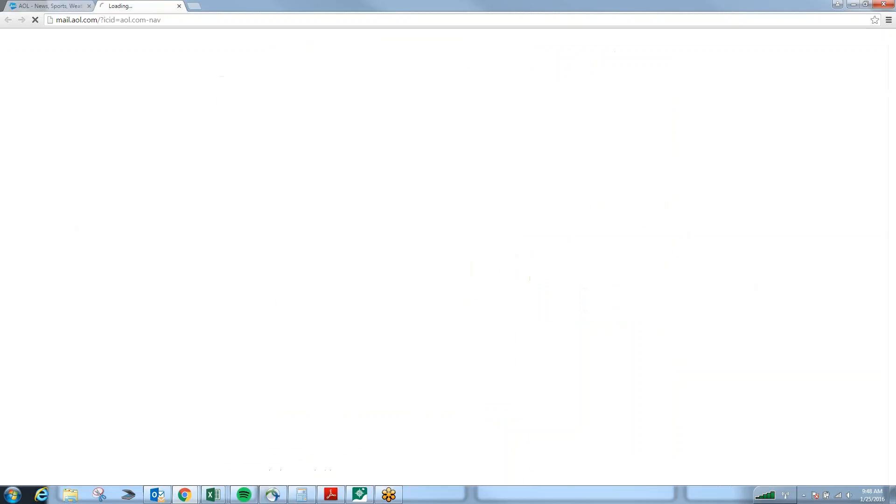